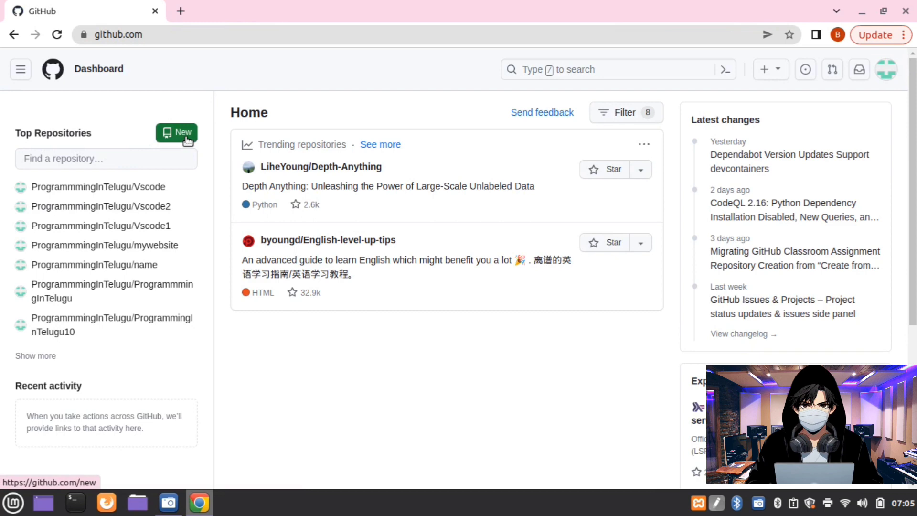
Step: Start a new repository and name it testing, leaving the description empty
{"action": "left_click", "coordinate": [185, 137]}
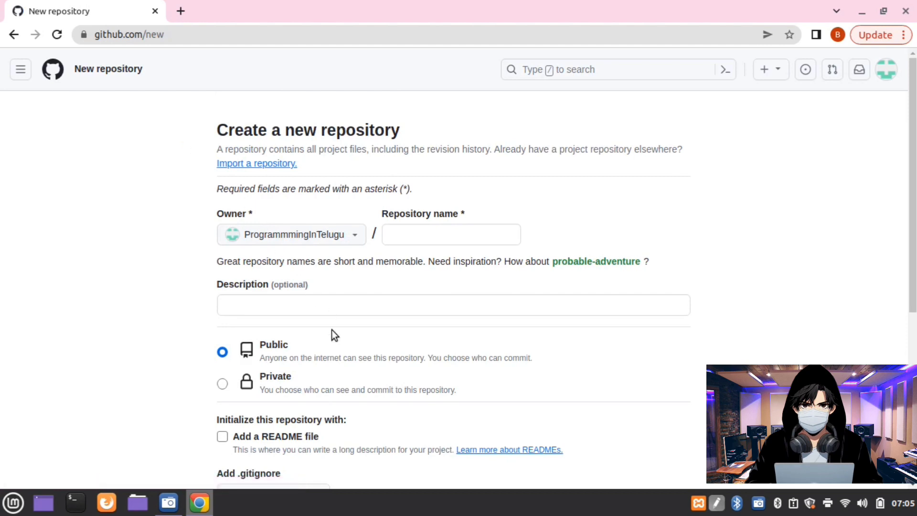
{"action": "left_click", "coordinate": [425, 227]}
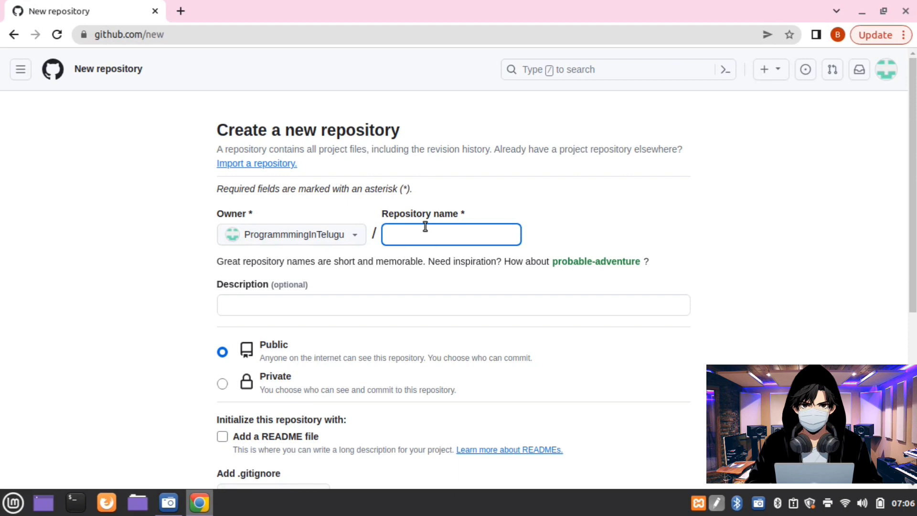
{"action": "type", "text": "s"}
{"action": "key", "text": "BackSpace"}
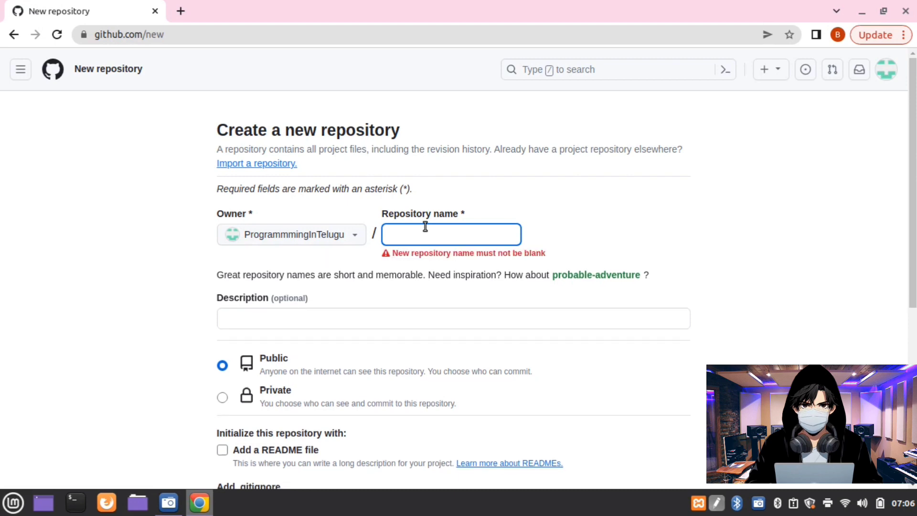
{"action": "type", "text": "testing"}
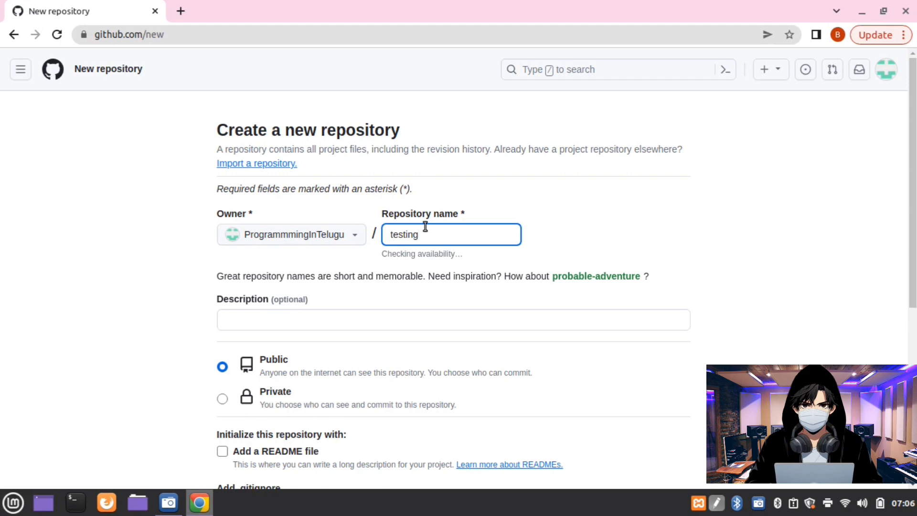
{"action": "left_click", "coordinate": [257, 324]}
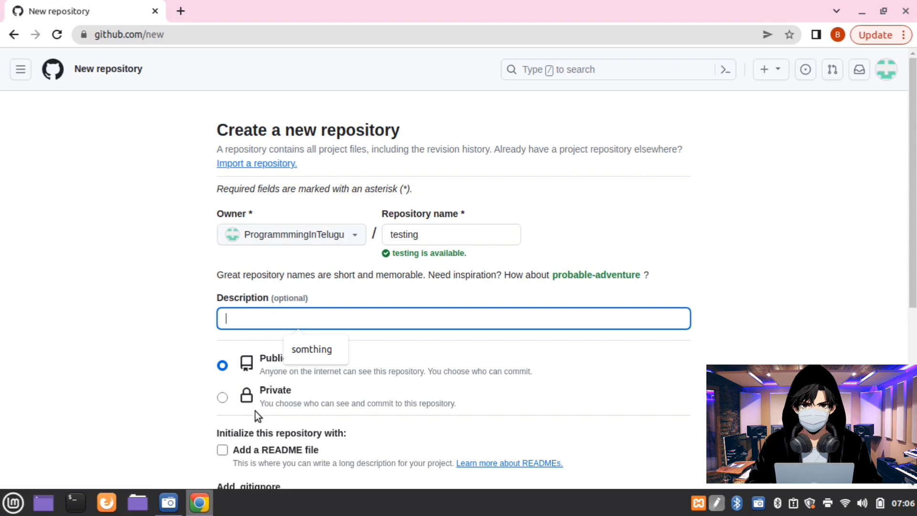
Step: Create the public repository with a README file and the MIT License
{"action": "left_click", "coordinate": [222, 450]}
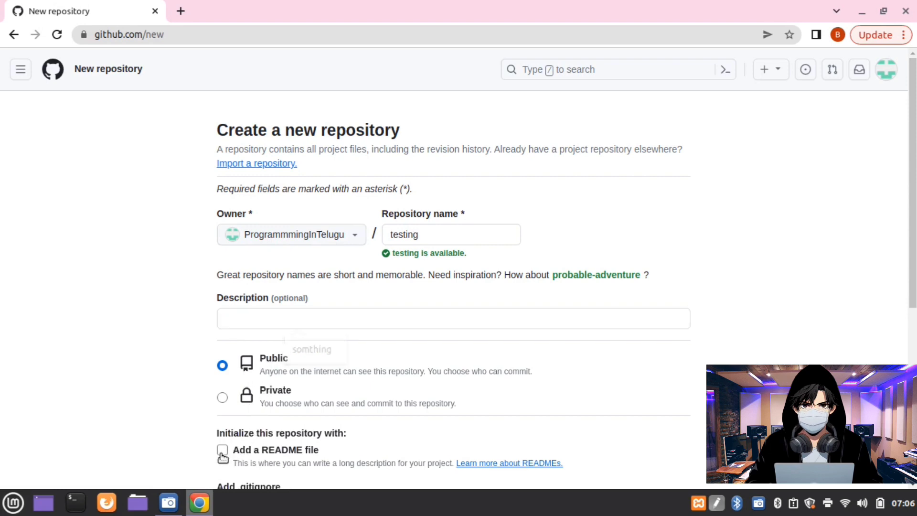
{"action": "scroll", "coordinate": [222, 455], "scroll_direction": "down", "scroll_amount": 2}
{"action": "scroll", "coordinate": [222, 455], "scroll_direction": "down", "scroll_amount": 5}
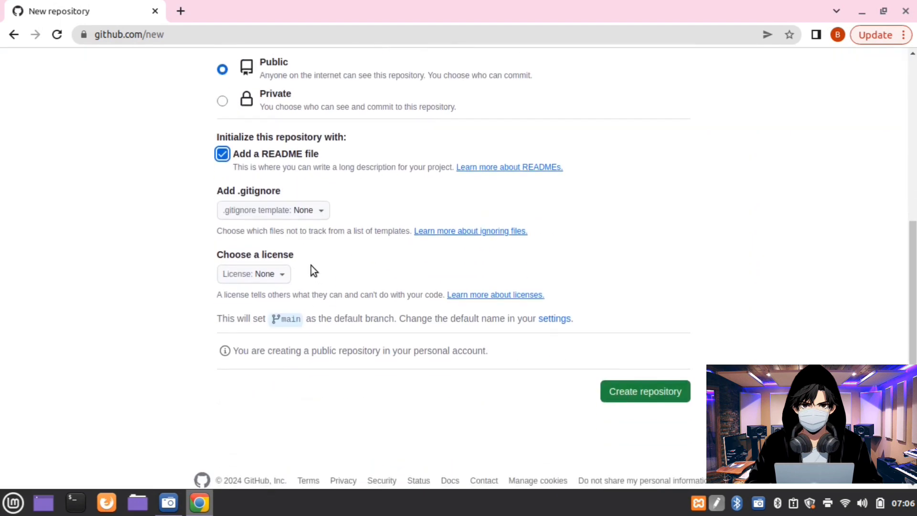
{"action": "left_click", "coordinate": [283, 273]}
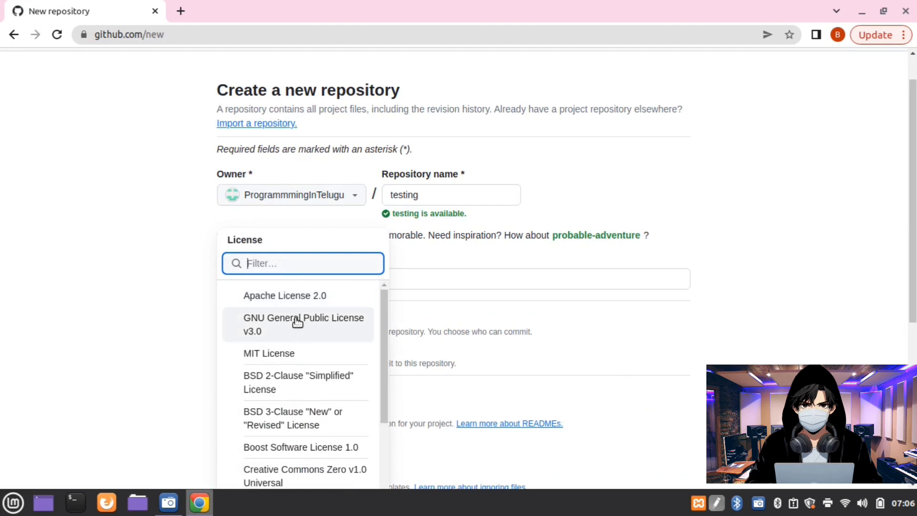
{"action": "left_click", "coordinate": [299, 353]}
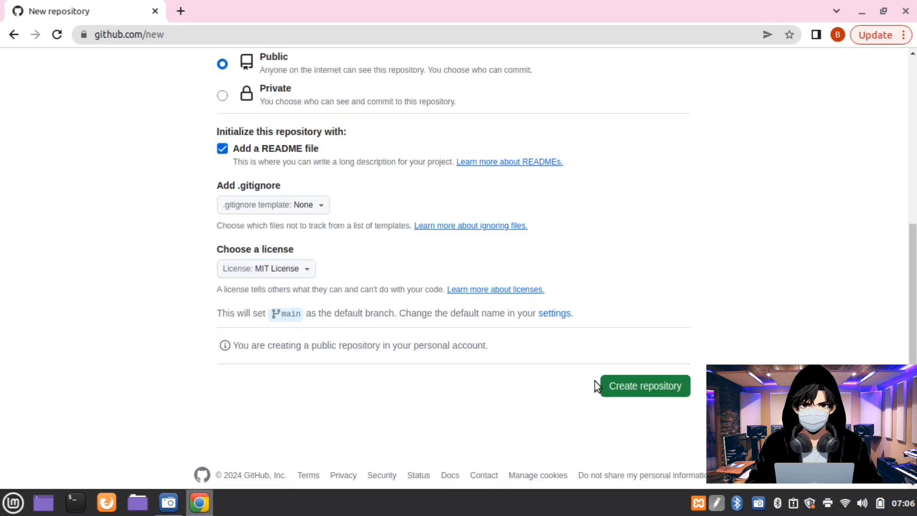
{"action": "left_click", "coordinate": [622, 376]}
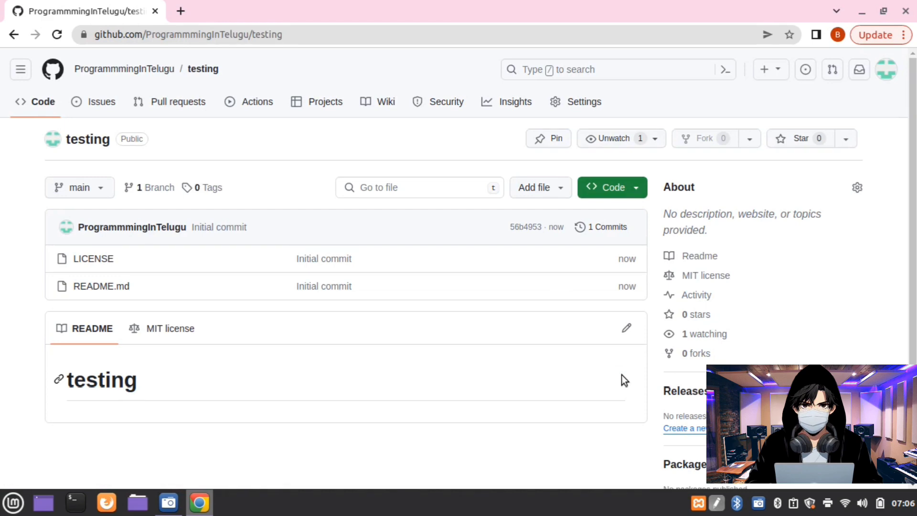
Step: Start a new file named index.html in the testing repository
{"action": "left_click", "coordinate": [559, 191]}
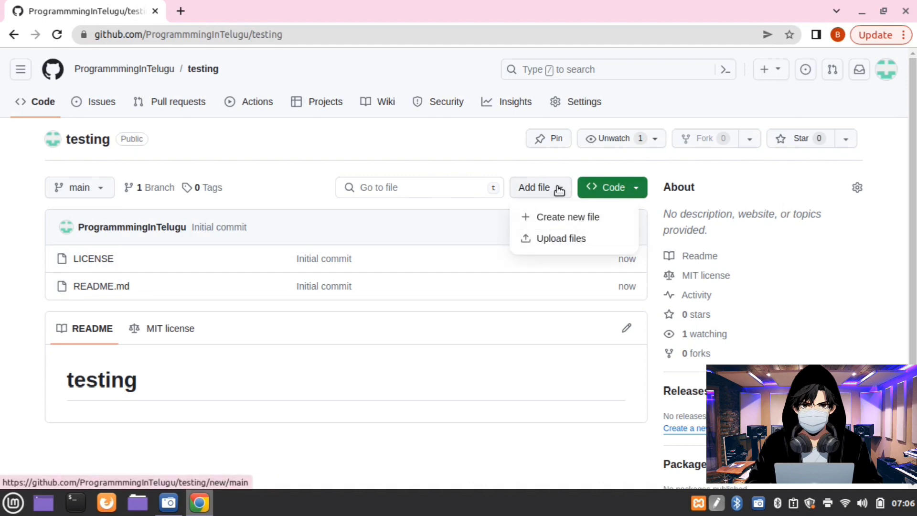
{"action": "left_click", "coordinate": [564, 216]}
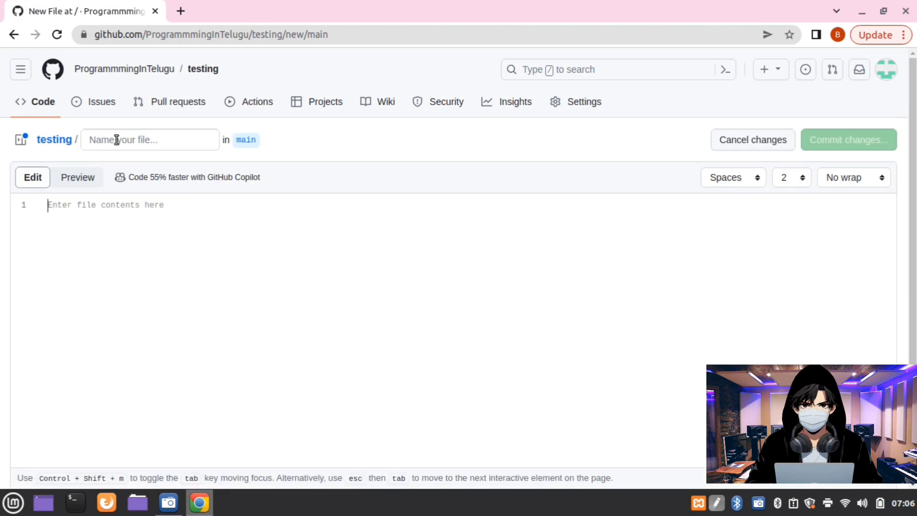
{"action": "left_click", "coordinate": [117, 140]}
{"action": "type", "text": "index"}
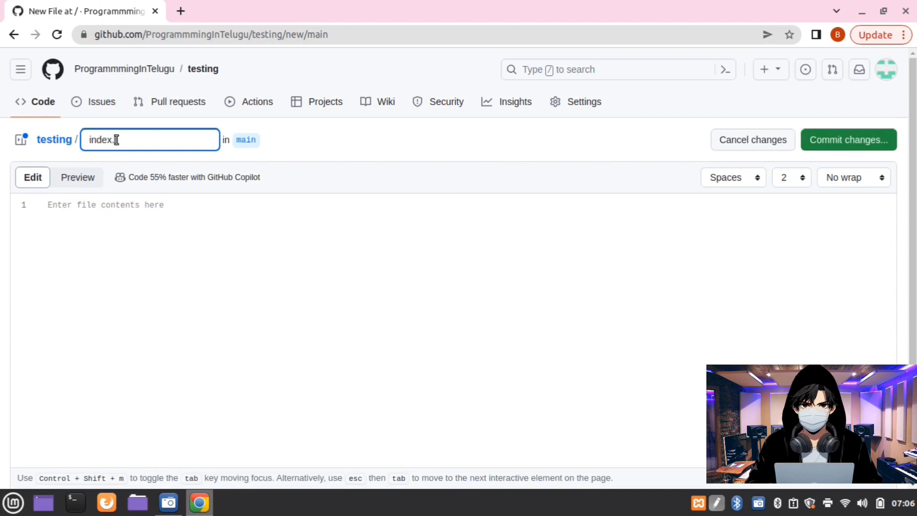
{"action": "type", "text": ".html"}
Step: Write <h1>Hello World</h1> as the content of index.html and commit the file directly to the main branch
{"action": "left_click", "coordinate": [100, 199]}
{"action": "type", "text": "<"}
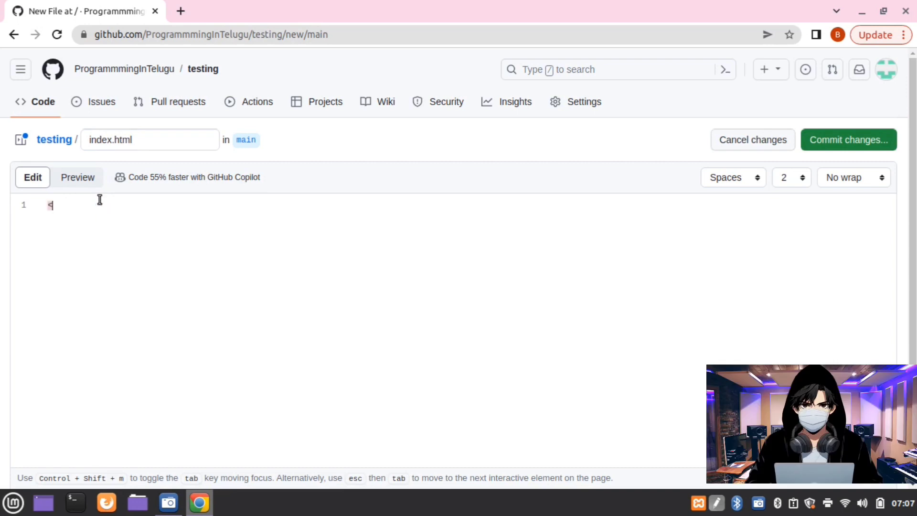
{"action": "type", "text": "h1>"}
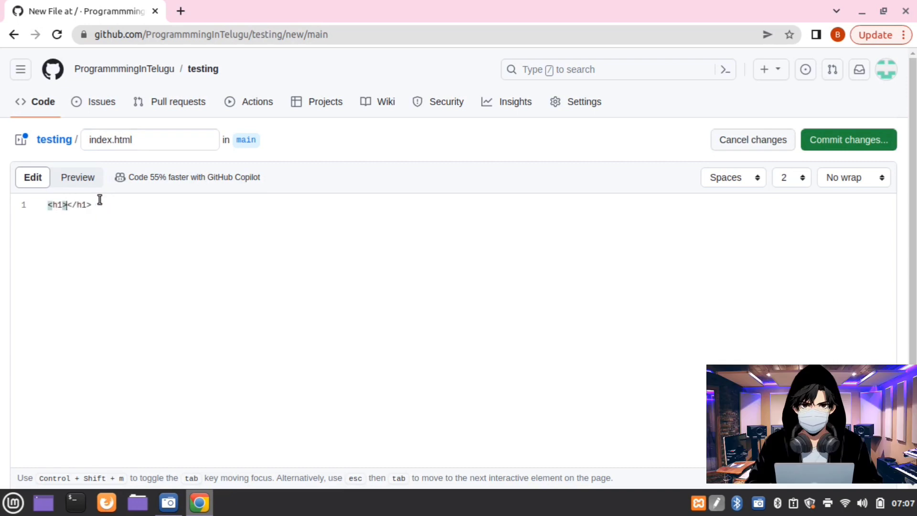
{"action": "type", "text": "Hello "}
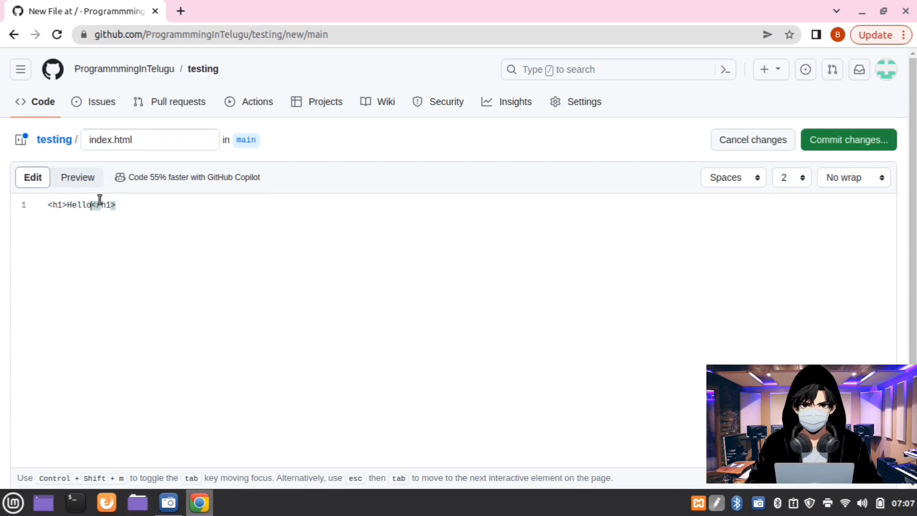
{"action": "type", "text": "World"}
{"action": "left_click", "coordinate": [845, 138]}
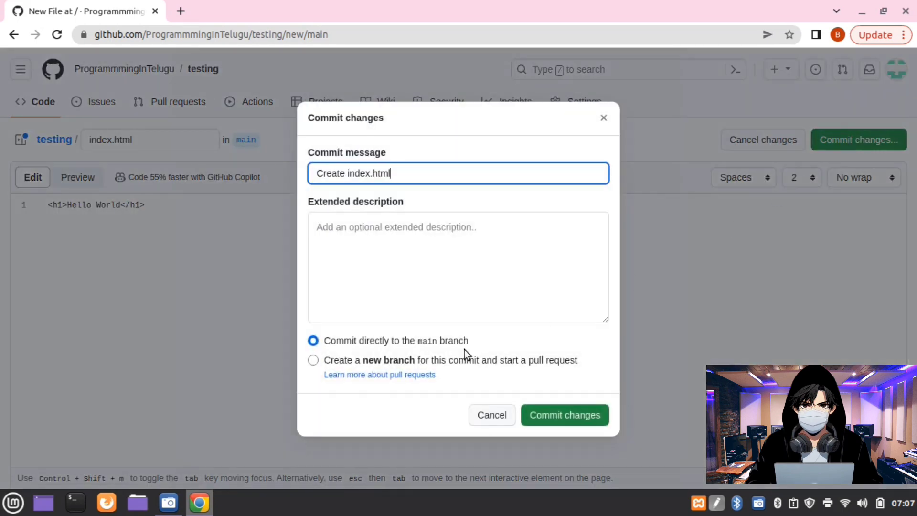
{"action": "left_click", "coordinate": [571, 416]}
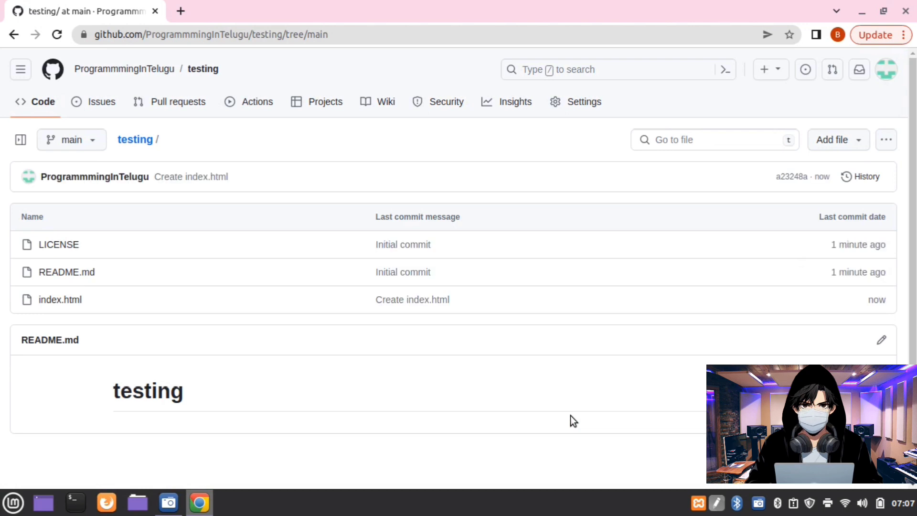
Step: Enable GitHub Pages for the repository, deploying from the / (root) folder of the main branch
{"action": "left_click", "coordinate": [570, 99]}
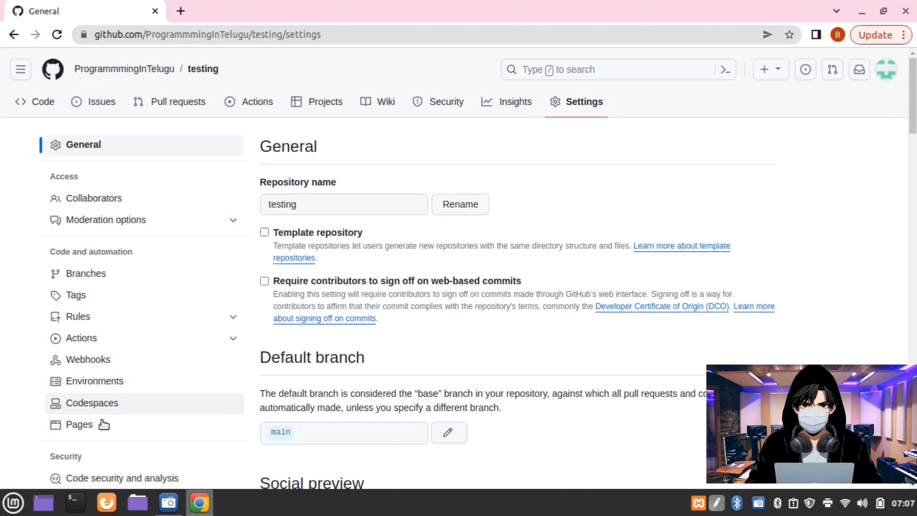
{"action": "left_click", "coordinate": [79, 425]}
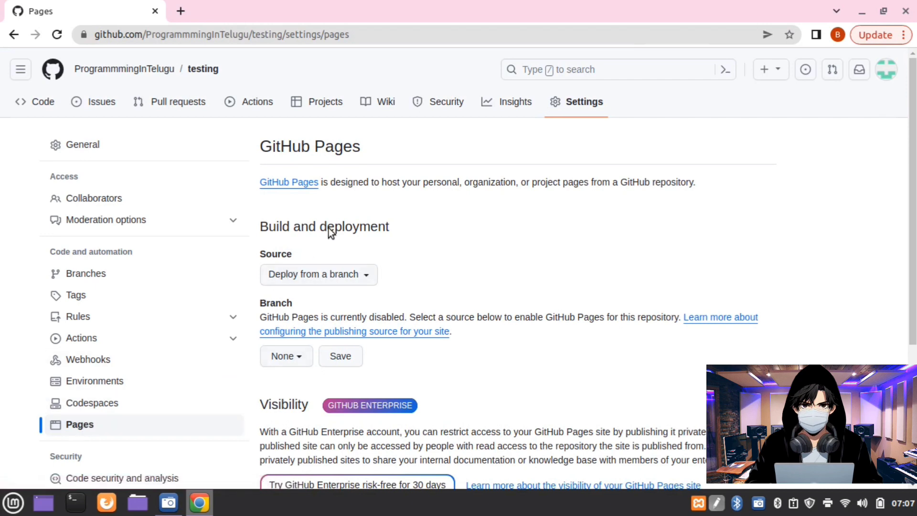
{"action": "left_click", "coordinate": [283, 354]}
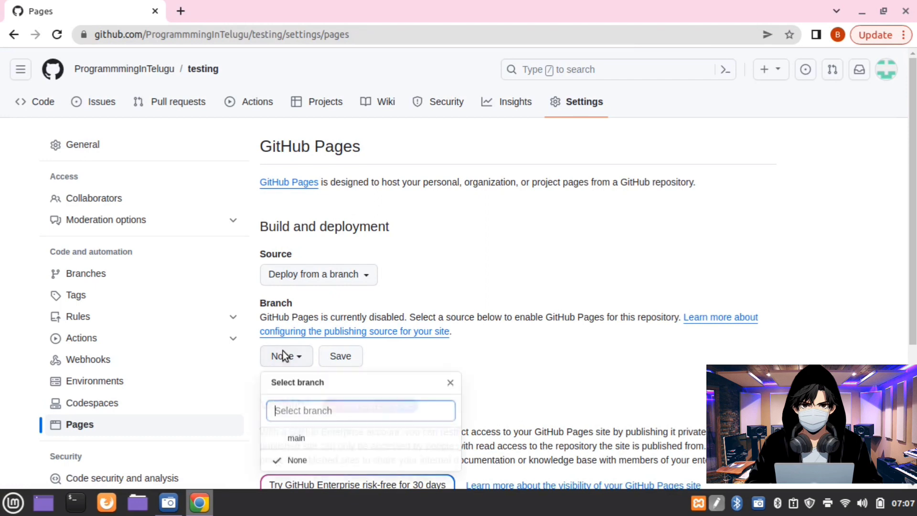
{"action": "left_click", "coordinate": [295, 441]}
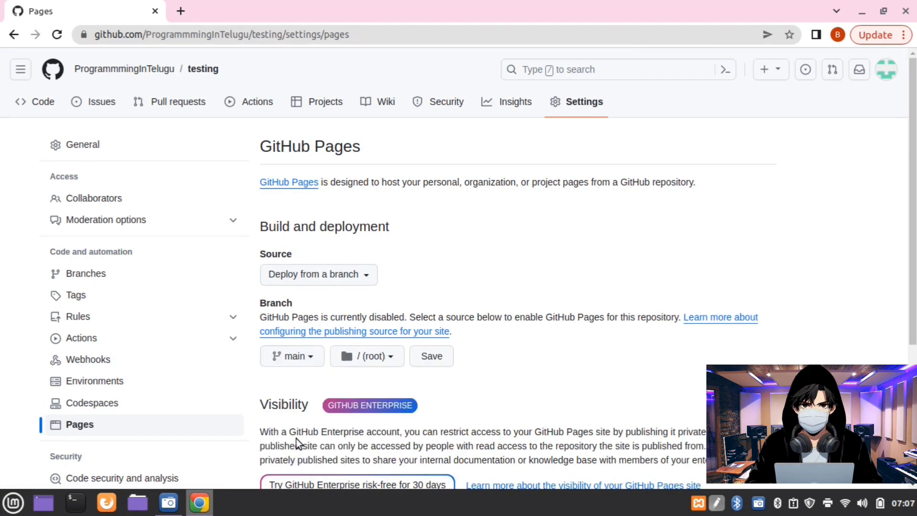
{"action": "left_click", "coordinate": [436, 357]}
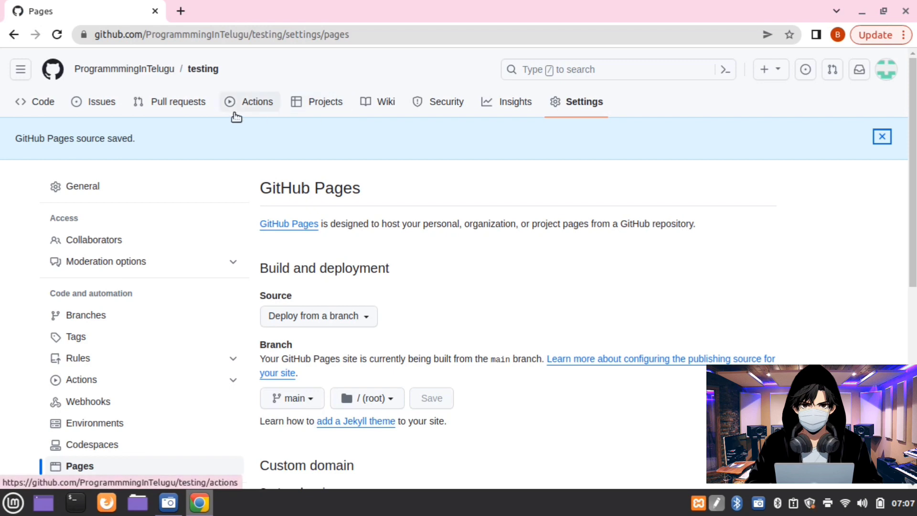
Step: Return to the repository's main page and reload it to check the status of the github-pages deployment
{"action": "left_click", "coordinate": [37, 103]}
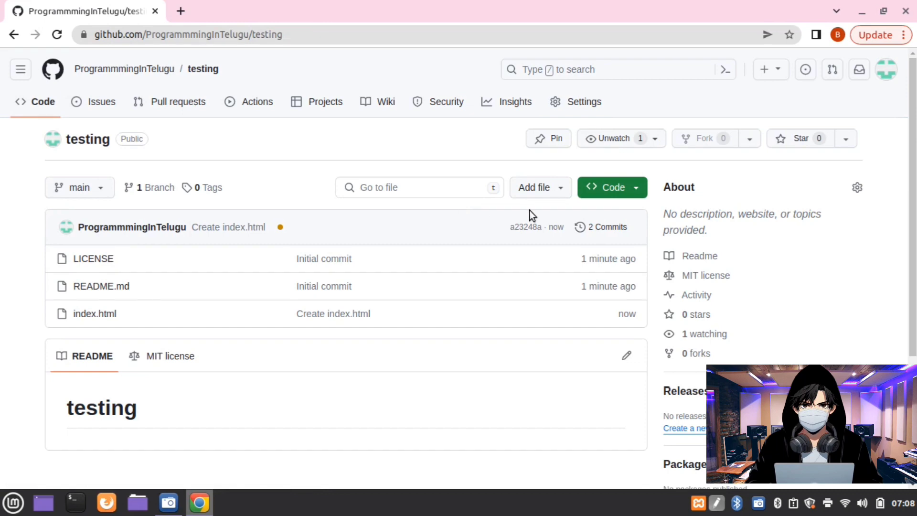
{"action": "scroll", "coordinate": [908, 361], "scroll_direction": "down", "scroll_amount": 4}
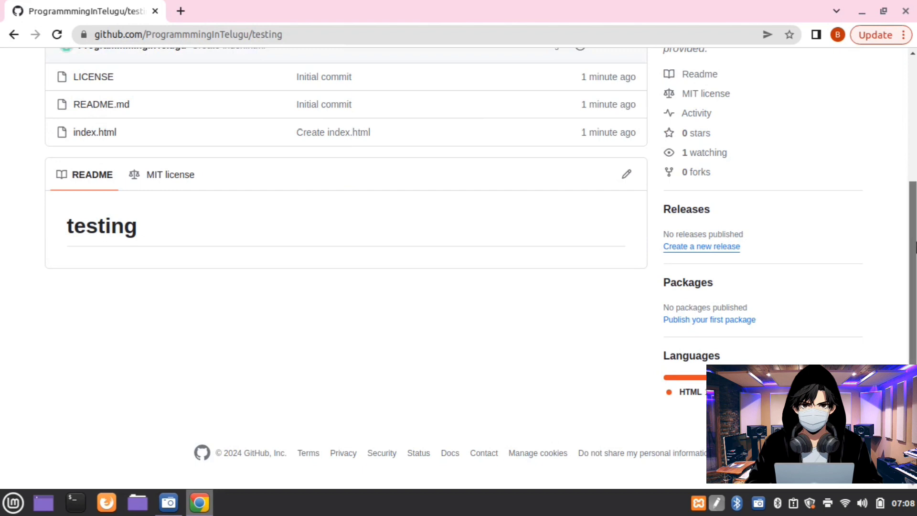
{"action": "left_click_drag", "start_coordinate": [911, 249], "coordinate": [904, 93]}
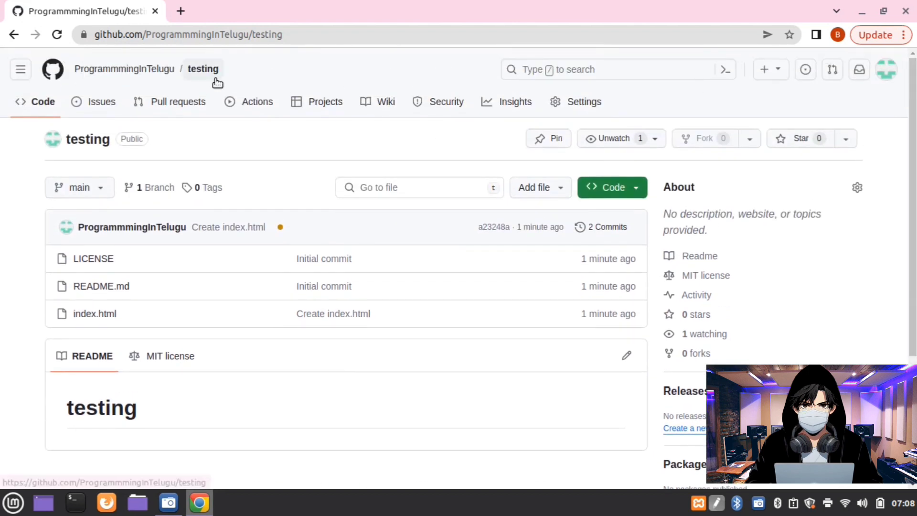
{"action": "left_click", "coordinate": [57, 34]}
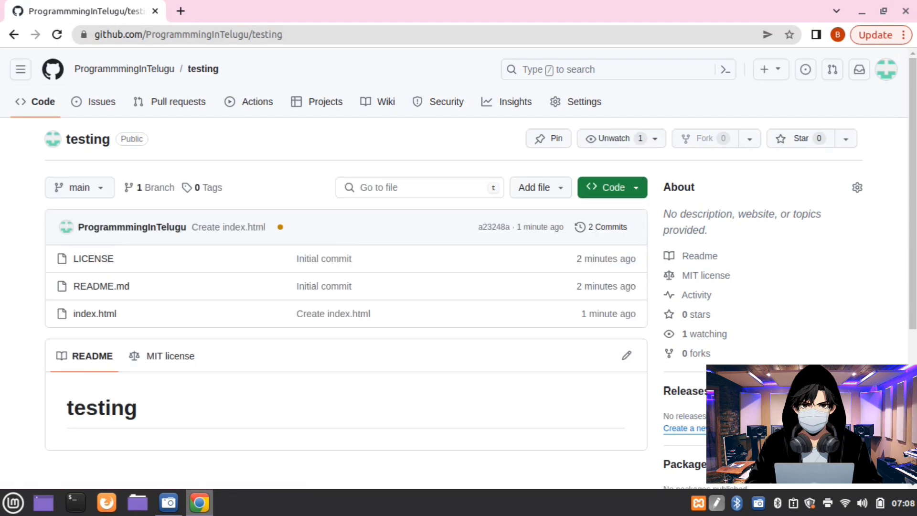
{"action": "scroll", "coordinate": [458, 267], "scroll_direction": "down", "scroll_amount": 5}
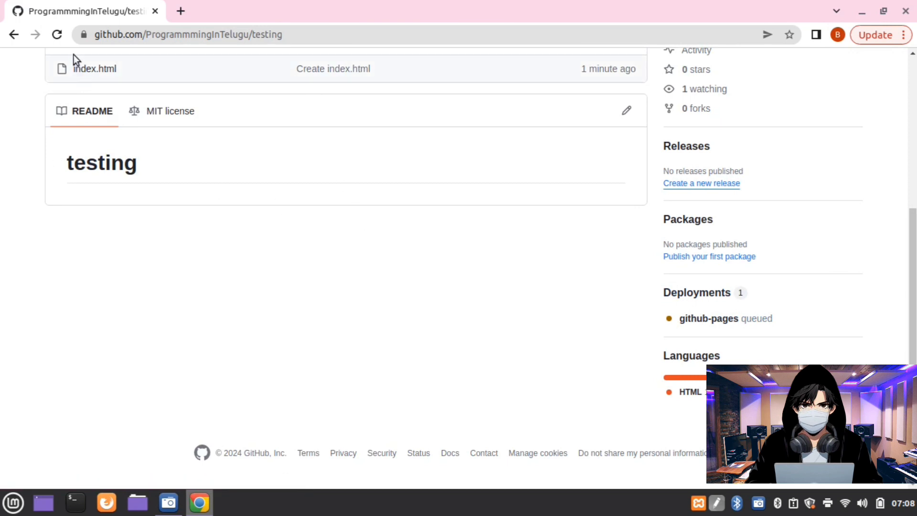
{"action": "left_click", "coordinate": [56, 36]}
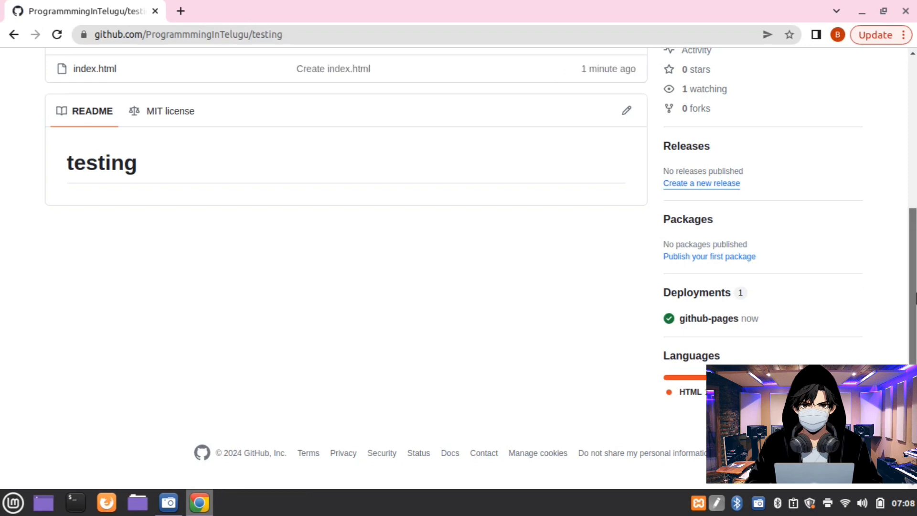
Step: Open the github-pages deployment and visit its published testing site
{"action": "mouse_move", "coordinate": [916, 293]}
{"action": "left_mouse_down"}
{"action": "mouse_move", "coordinate": [916, 163]}
{"action": "mouse_move", "coordinate": [915, 299]}
{"action": "left_mouse_up"}
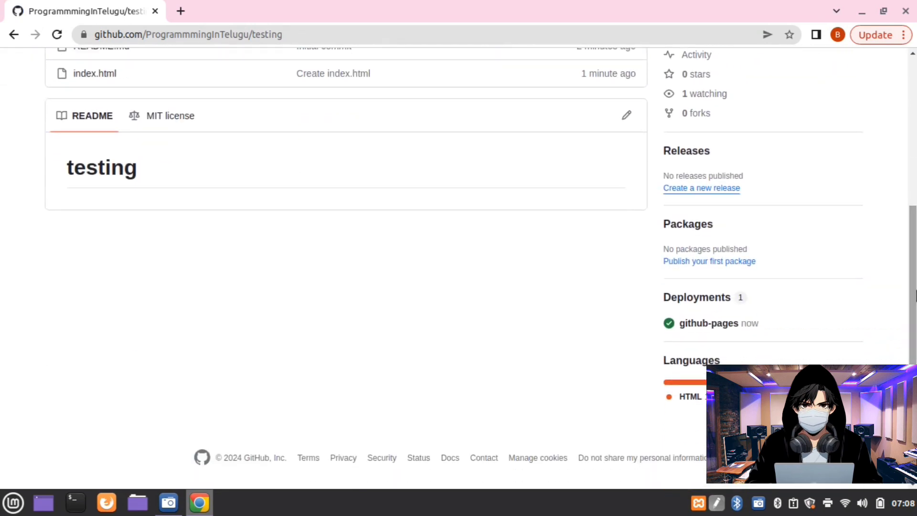
{"action": "left_click", "coordinate": [717, 324]}
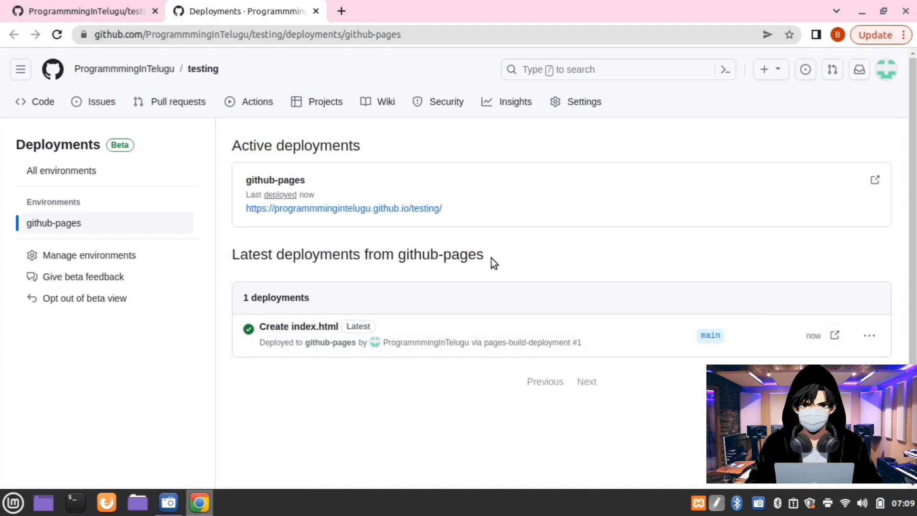
{"action": "left_click", "coordinate": [320, 211]}
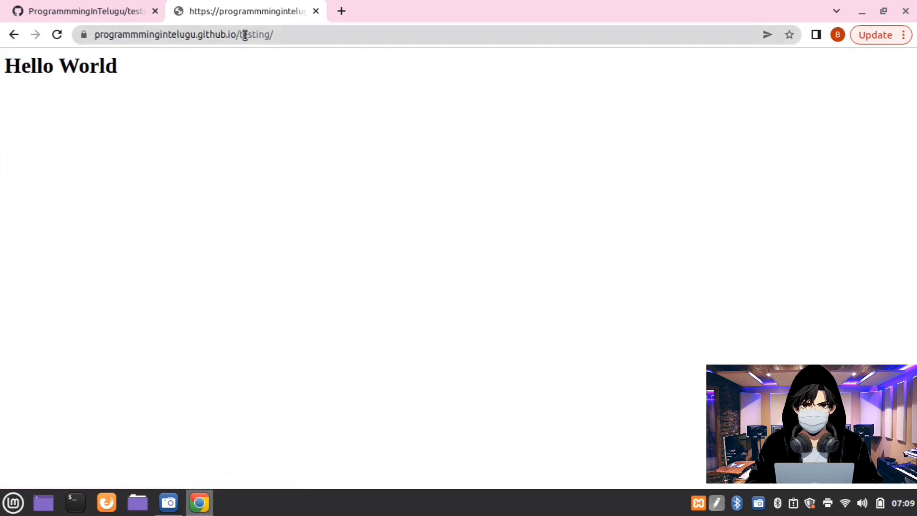
Step: Examine the published site's web address, its site information and the page's heading text
{"action": "left_click_drag", "start_coordinate": [239, 34], "coordinate": [283, 37]}
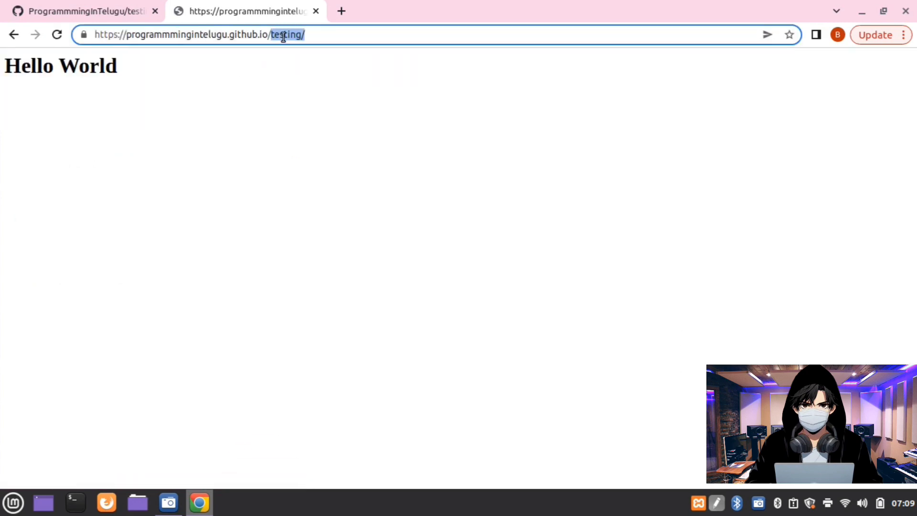
{"action": "left_click", "coordinate": [128, 35]}
{"action": "left_click_drag", "start_coordinate": [128, 34], "coordinate": [317, 45]}
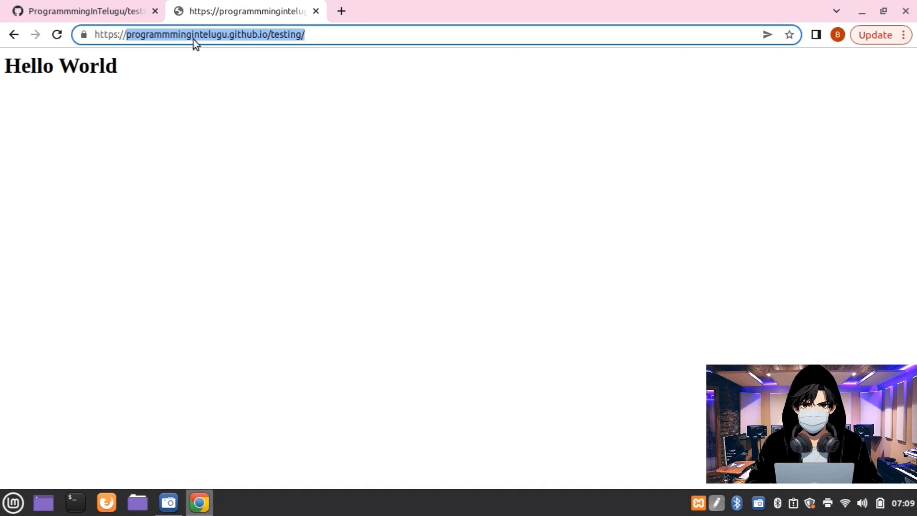
{"action": "left_click", "coordinate": [93, 33]}
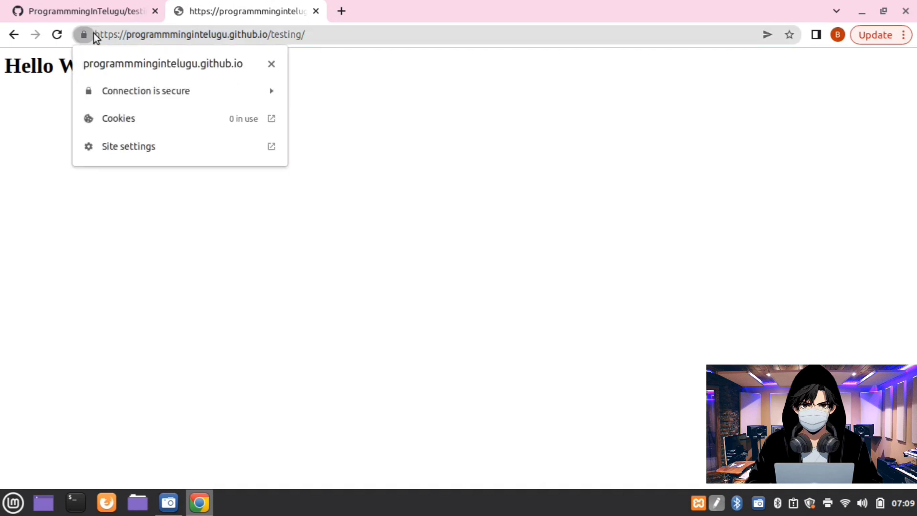
{"action": "left_click", "coordinate": [271, 64]}
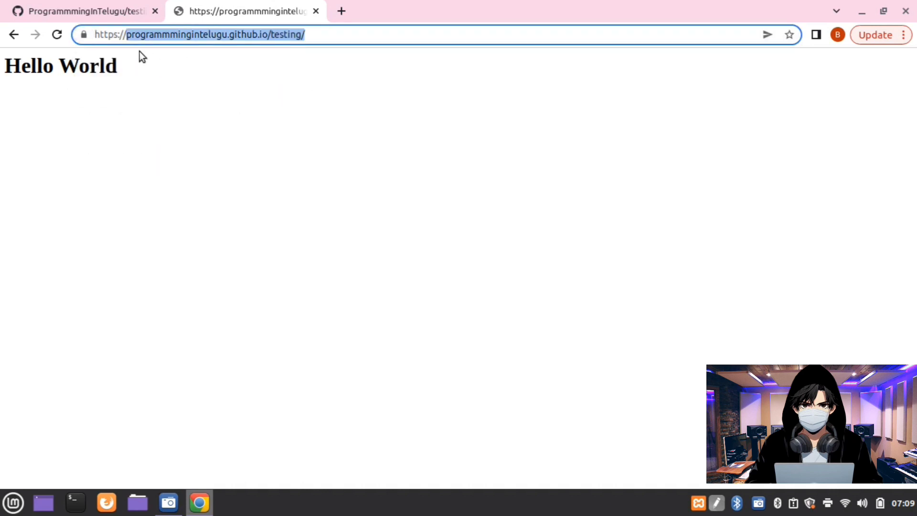
{"action": "left_click", "coordinate": [140, 51]}
{"action": "triple_click", "coordinate": [112, 68]}
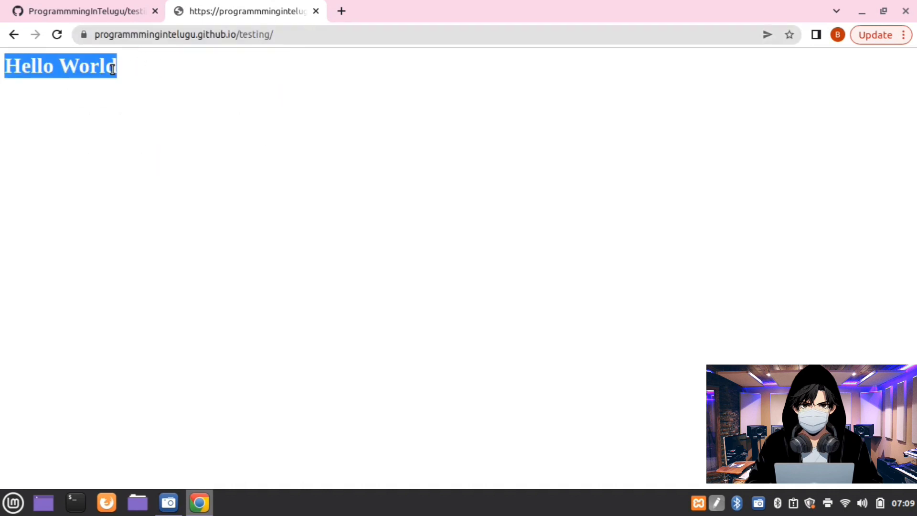
{"action": "left_click", "coordinate": [113, 69]}
{"action": "triple_click", "coordinate": [113, 68]}
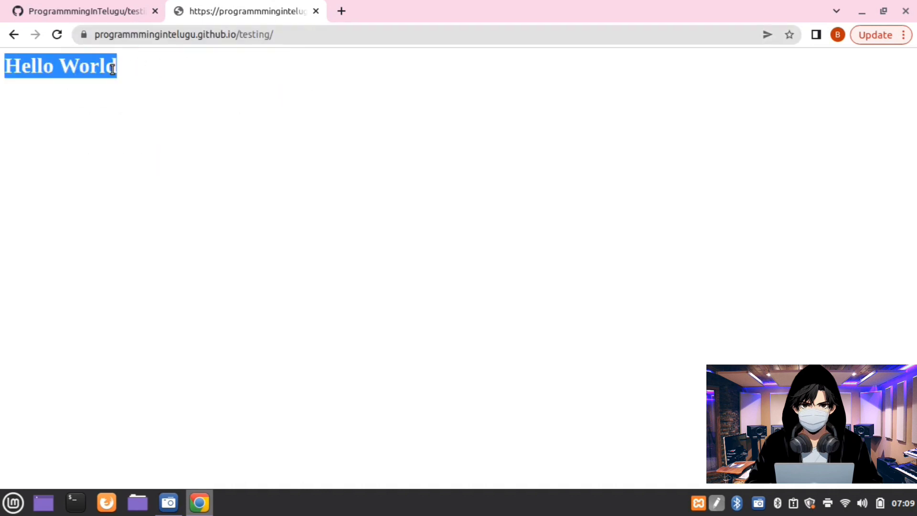